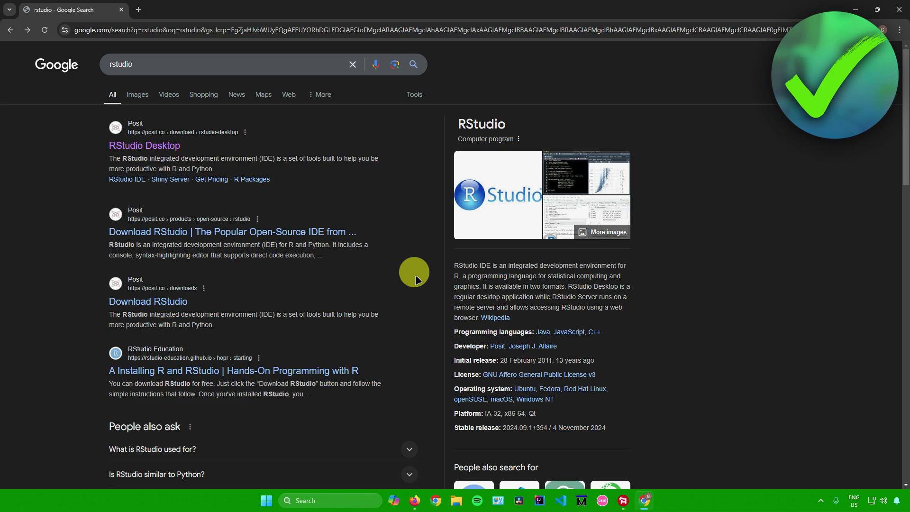
# - Open Posit's 'RStudio Desktop' page from the Google results for rstudio
pyautogui.click(151, 150)
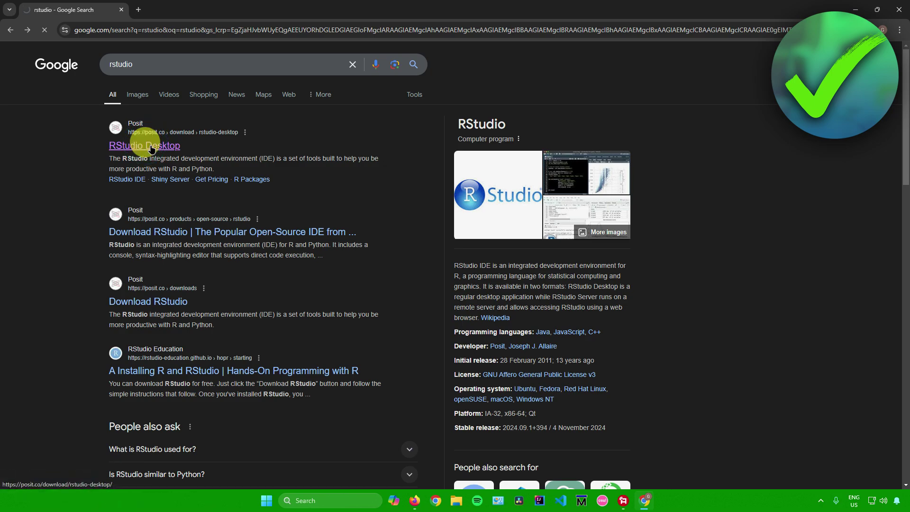
# - Find the '1: Install R' section and follow 'DOWNLOAD AND INSTALL R' to CRAN
pyautogui.scroll(-3, 278, 212)
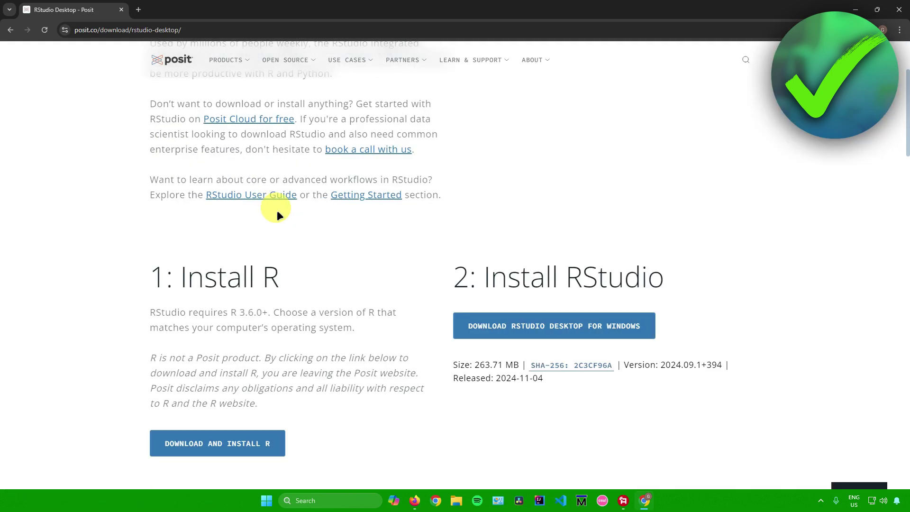
pyautogui.moveTo(174, 275); pyautogui.dragTo(287, 283)
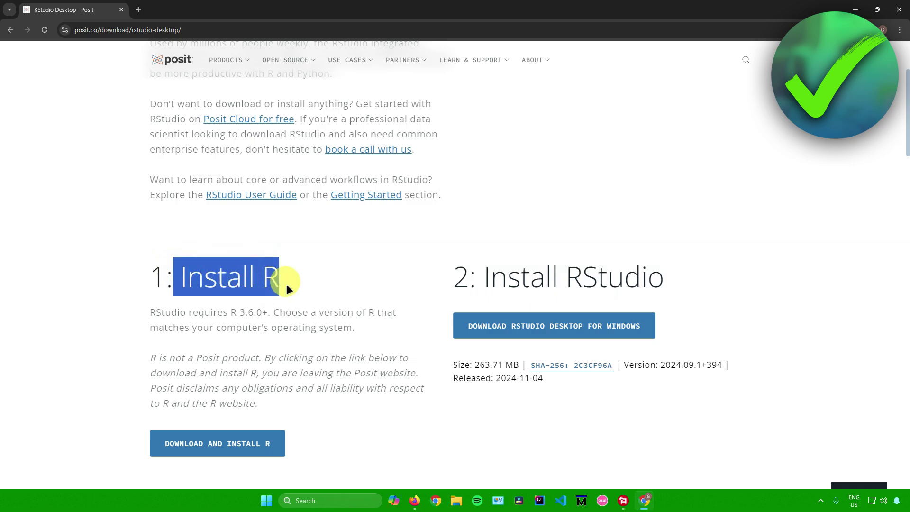
pyautogui.click(294, 272)
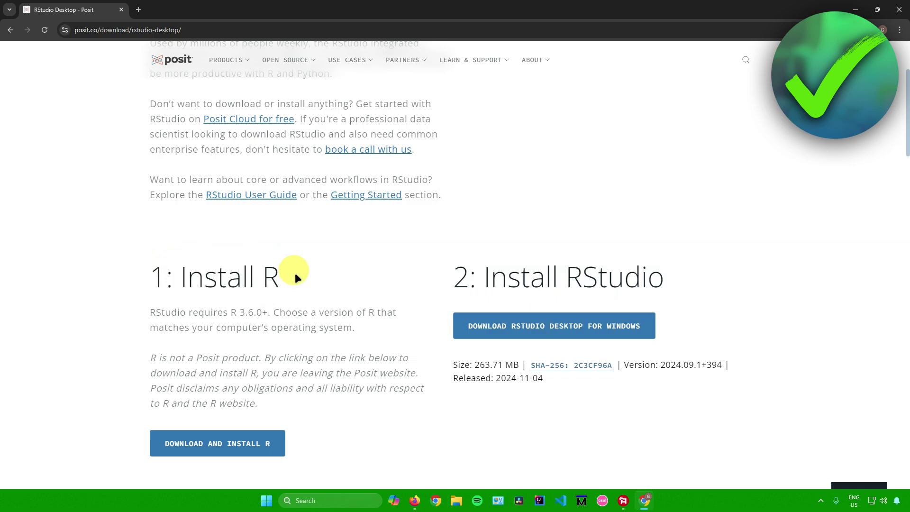
pyautogui.scroll(-3, 294, 277)
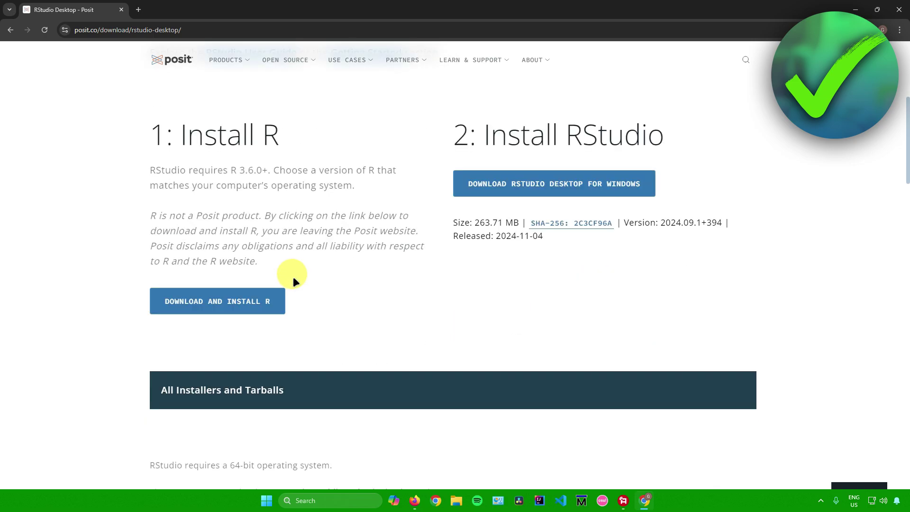
pyautogui.click(223, 302)
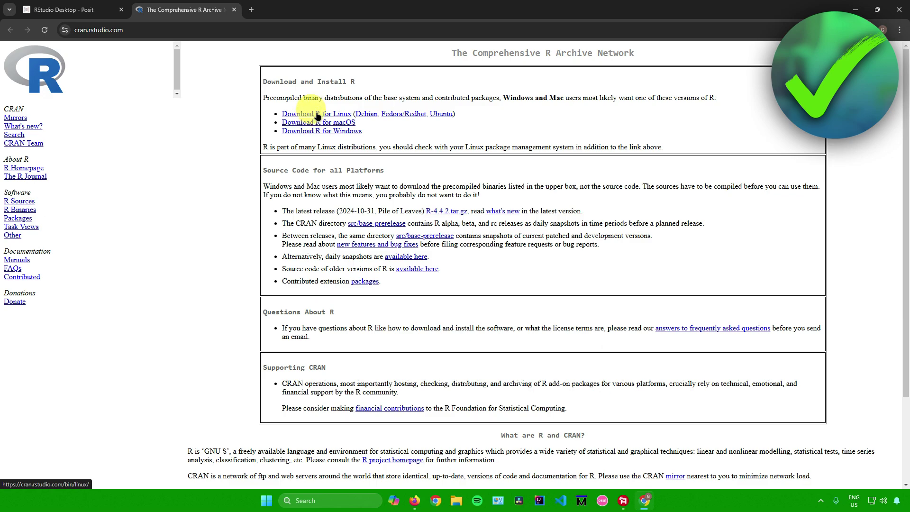
# - Download R-4.4.2 for Windows via CRAN's 'install R for the first time' page
pyautogui.click(337, 133)
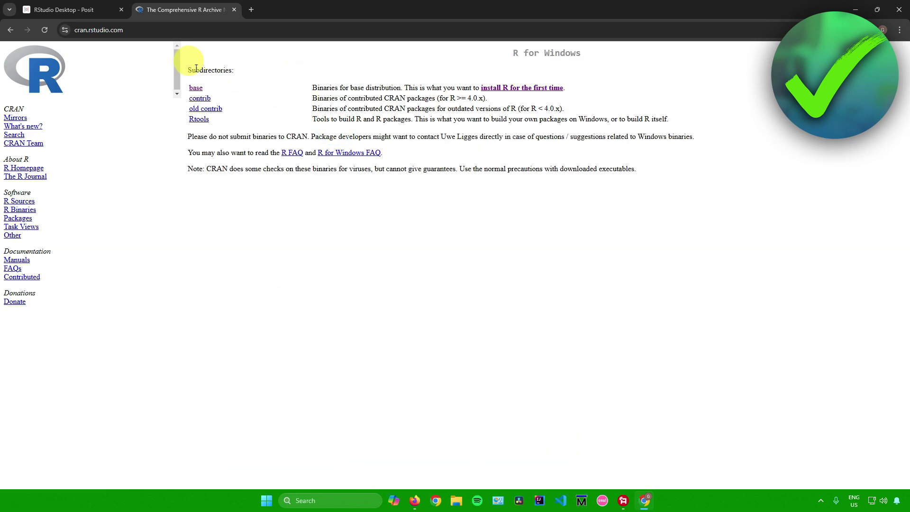
pyautogui.moveTo(196, 70); pyautogui.dragTo(239, 79)
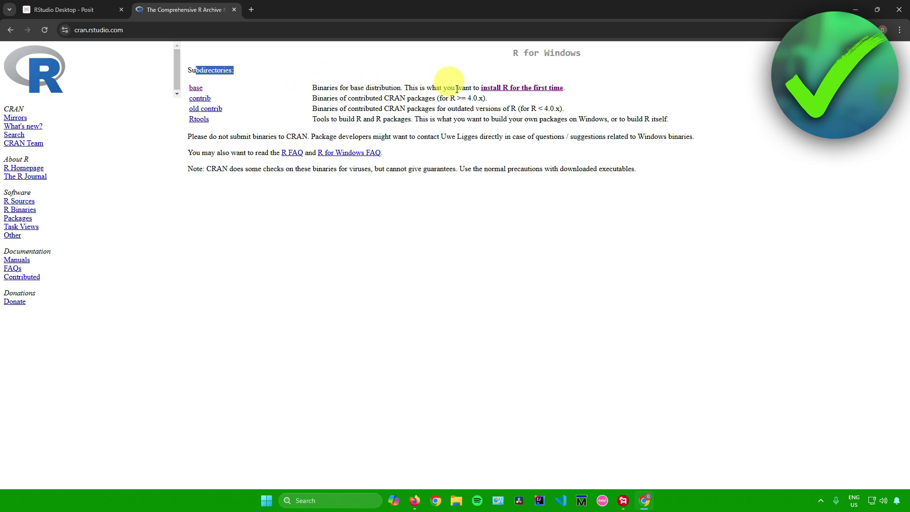
pyautogui.rightClick(518, 91)
pyautogui.click(540, 97)
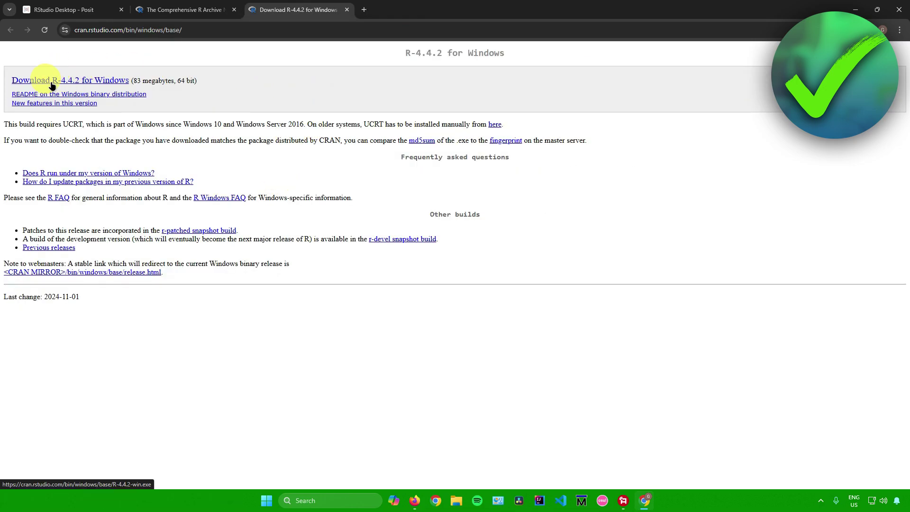
pyautogui.rightClick(82, 82)
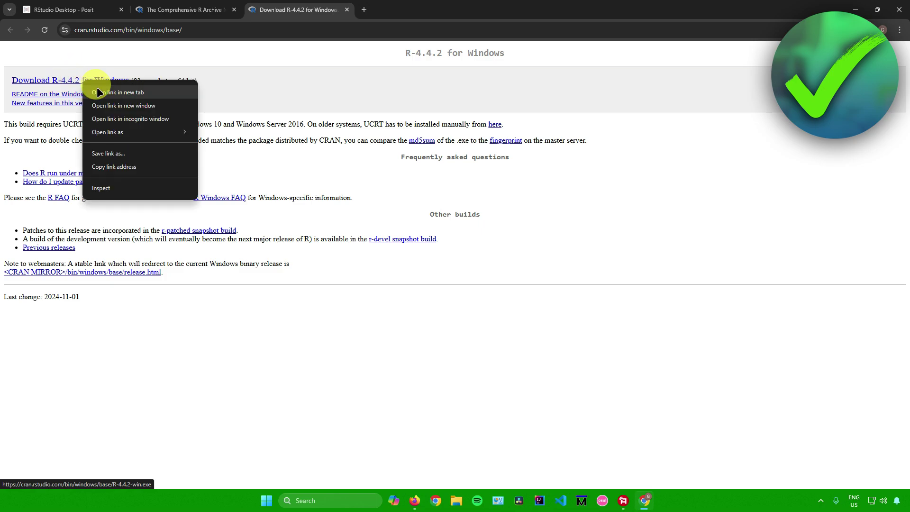
pyautogui.click(95, 89)
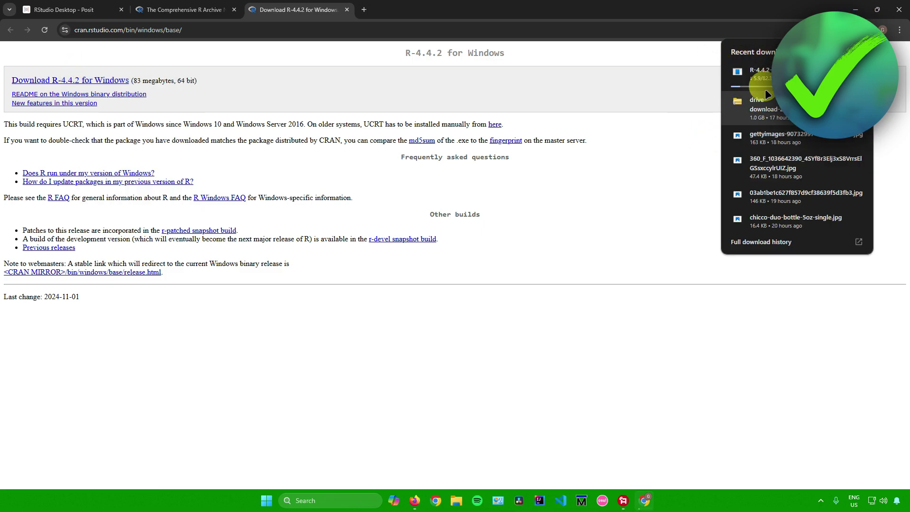
# - Open Microsoft's Universal C Runtime update page from the UCRT requirement note
pyautogui.tripleClick(611, 184)
pyautogui.moveTo(8, 124); pyautogui.dragTo(465, 126)
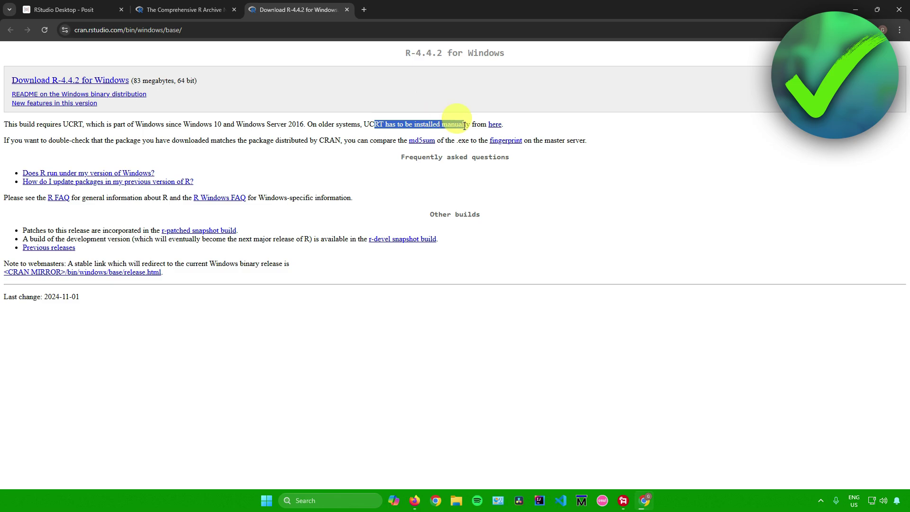
pyautogui.moveTo(325, 124); pyautogui.dragTo(403, 124)
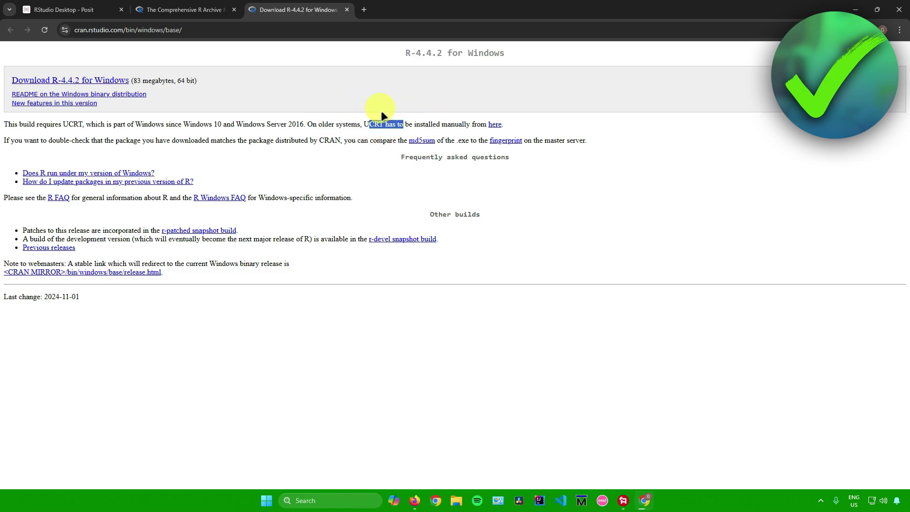
pyautogui.rightClick(493, 123)
pyautogui.click(502, 121)
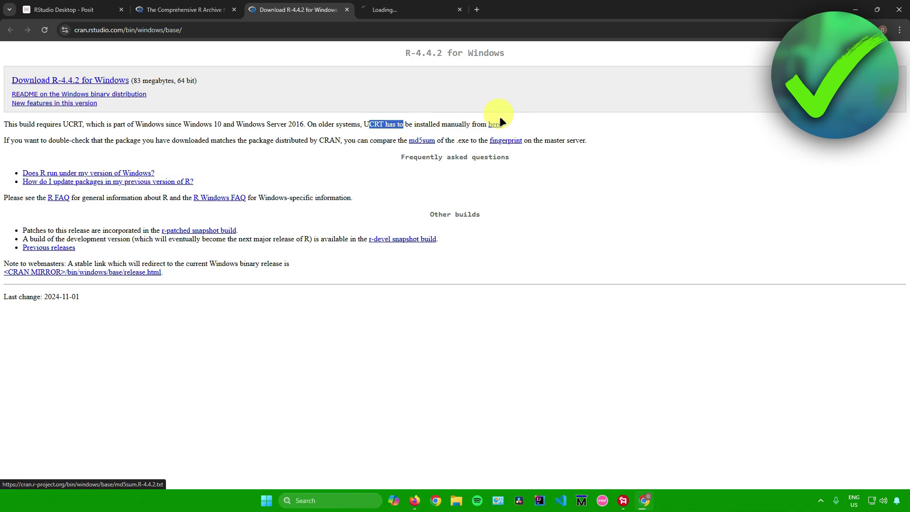
pyautogui.click(408, 10)
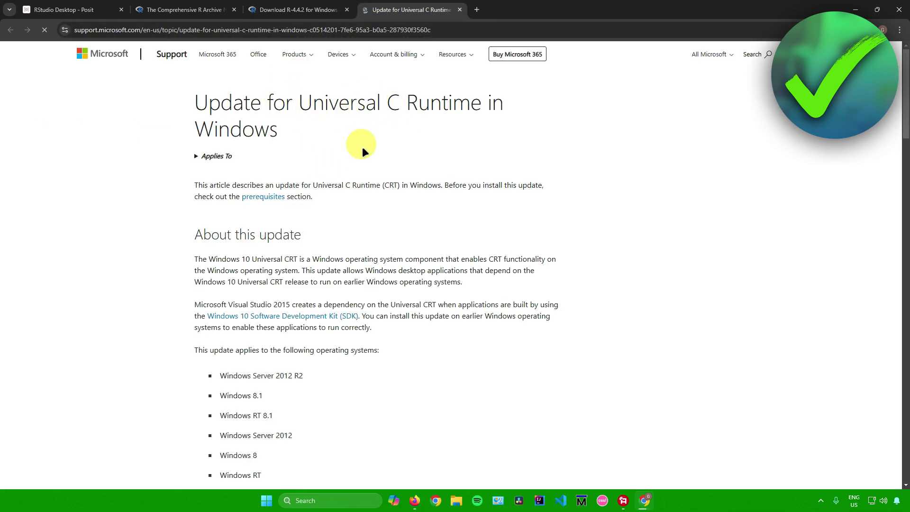
pyautogui.click(296, 9)
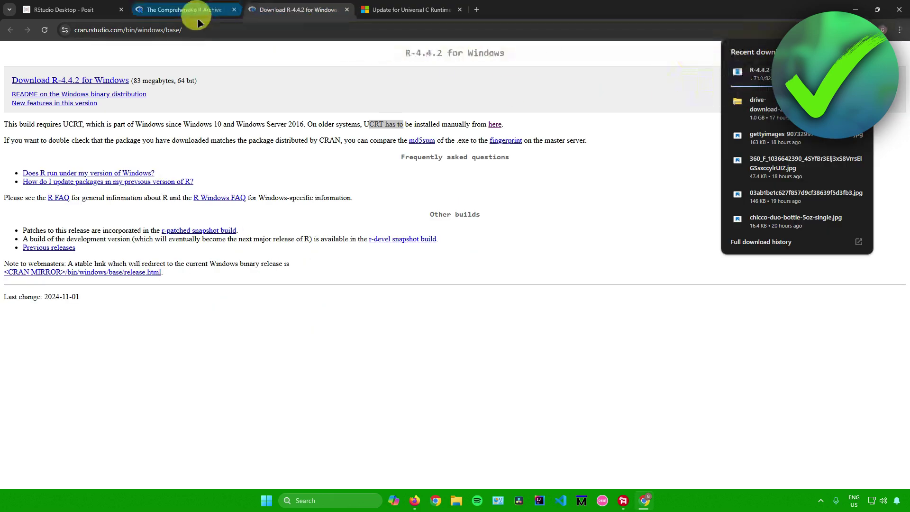
# - Start downloading RStudio Desktop for Windows (RStudio-2024.09.1-394.exe) and check the downloads list
pyautogui.click(86, 4)
pyautogui.scroll(5, 287, 190)
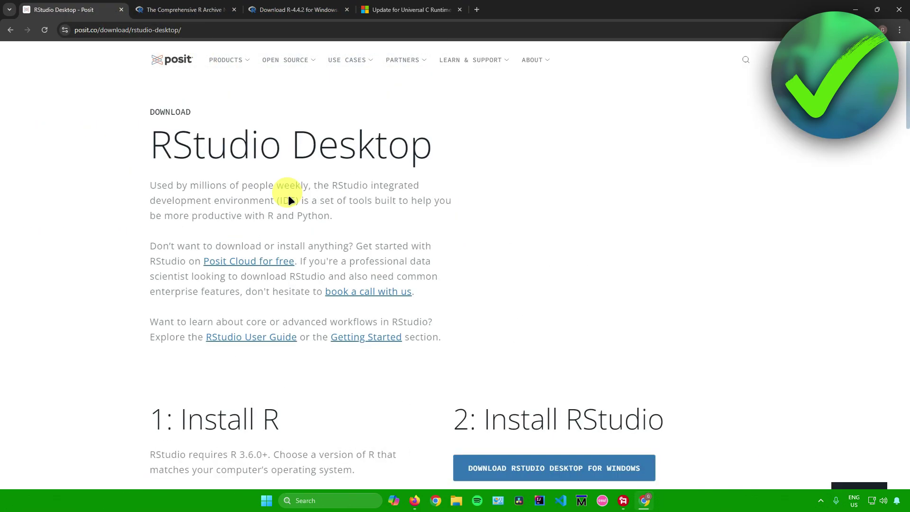
pyautogui.scroll(-5, 289, 195)
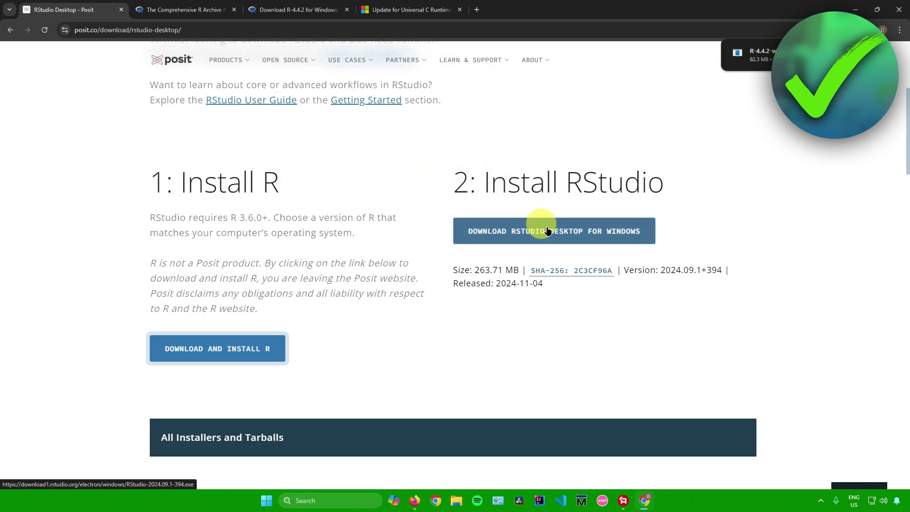
pyautogui.click(534, 232)
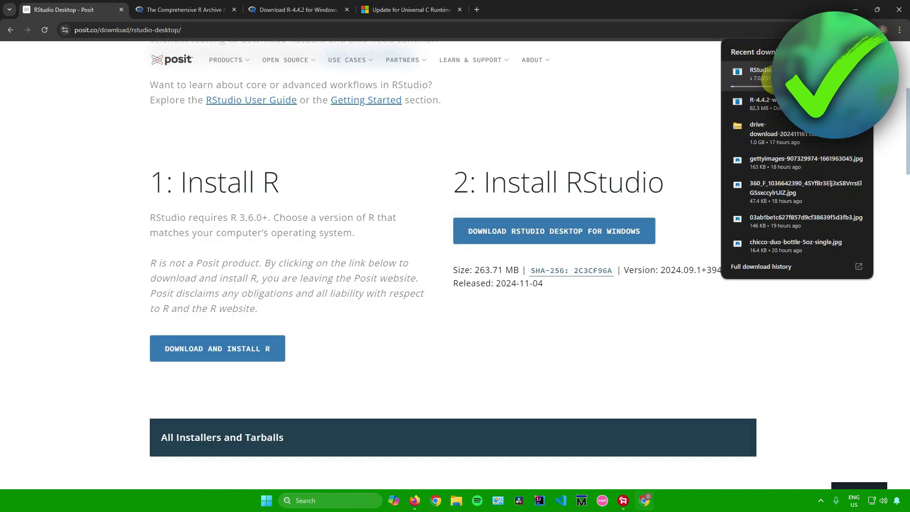
pyautogui.click(866, 29)
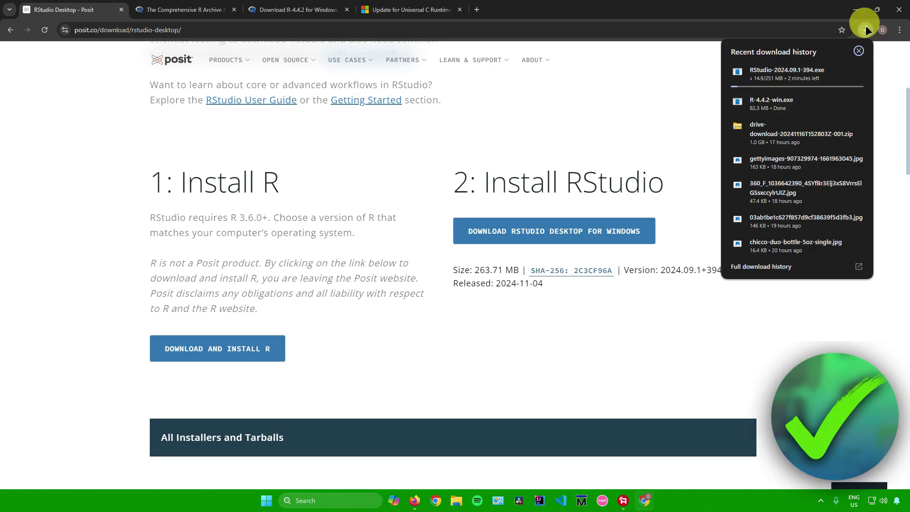
# - Run R-4.4.2-win.exe, accept every default setup page, and close the finished installer
pyautogui.click(782, 104)
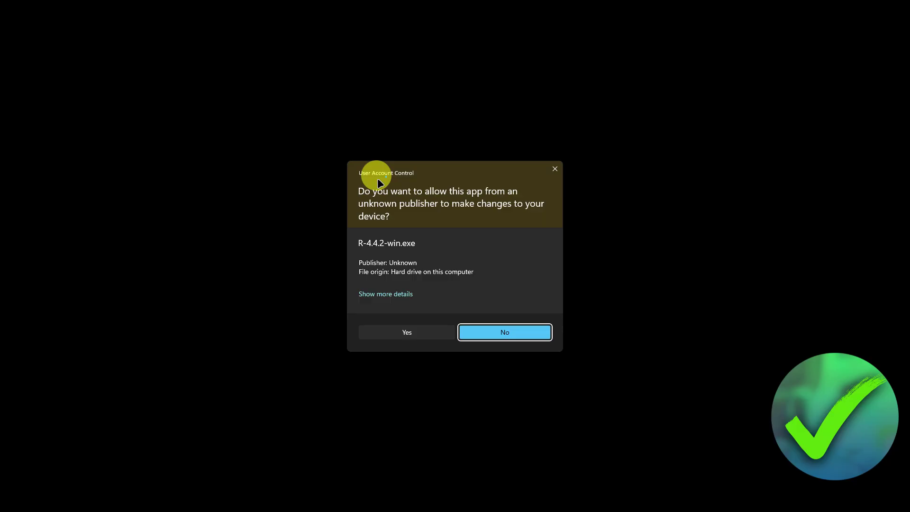
pyautogui.hotkey('alt', 'y')
pyautogui.click(463, 274)
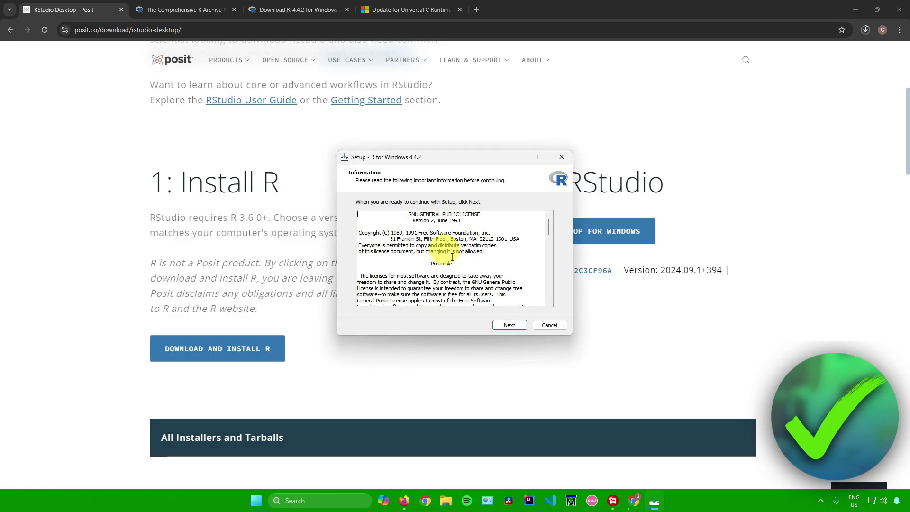
pyautogui.click(508, 325)
pyautogui.click(507, 327)
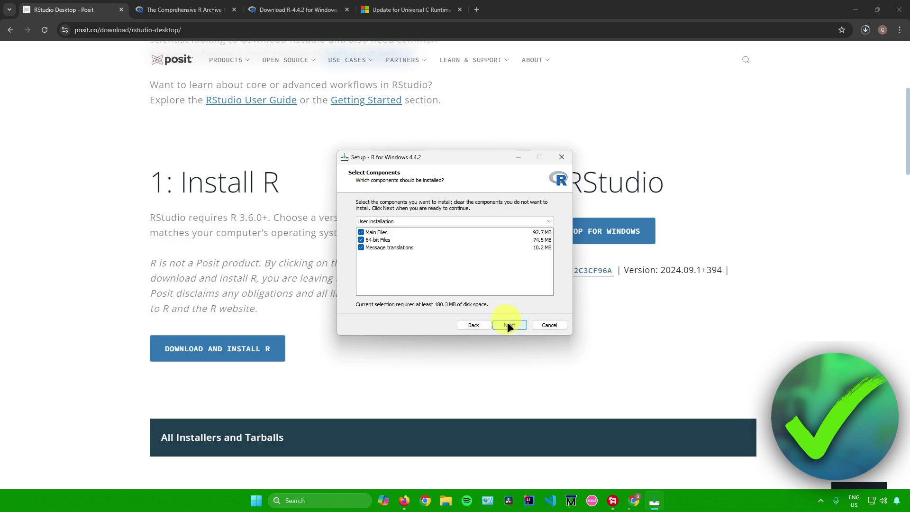
pyautogui.click(510, 325)
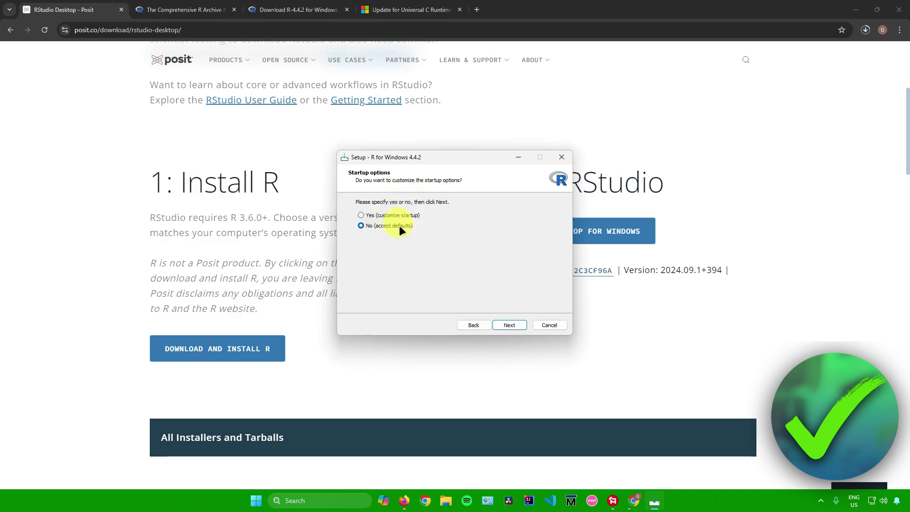
pyautogui.click(519, 324)
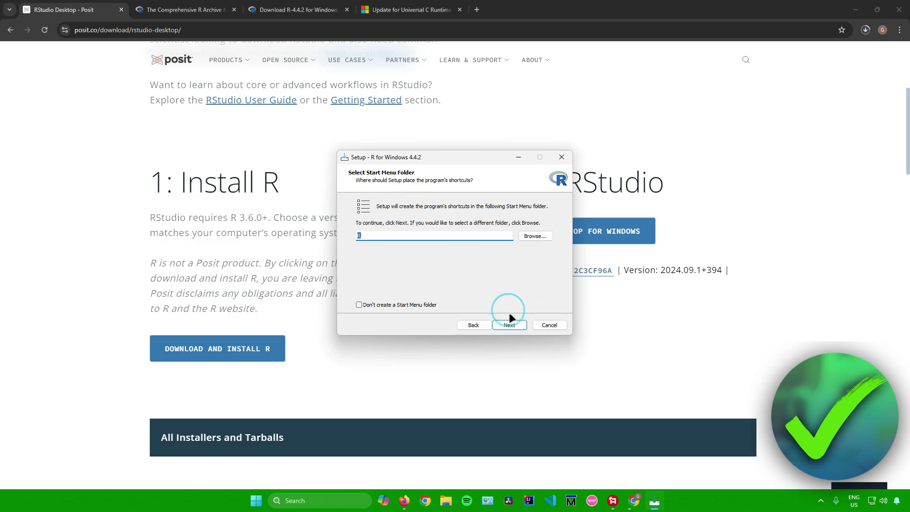
pyautogui.click(509, 325)
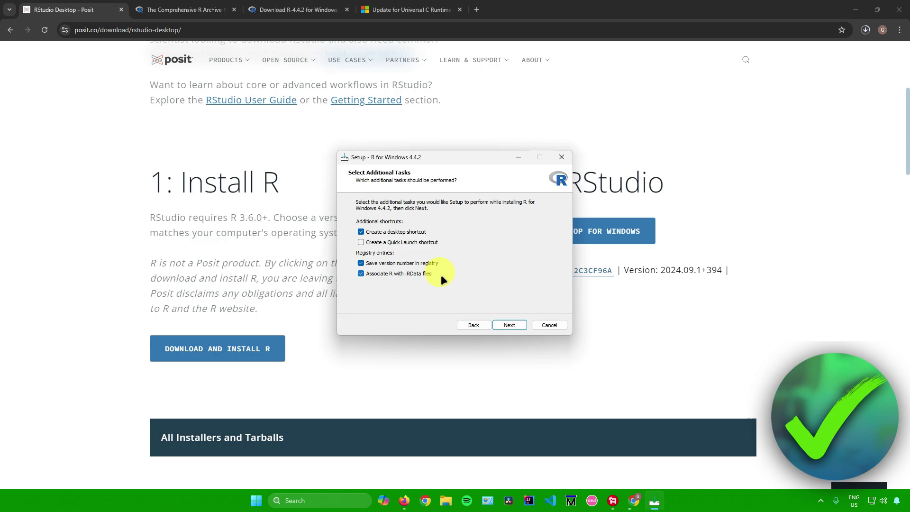
pyautogui.click(511, 325)
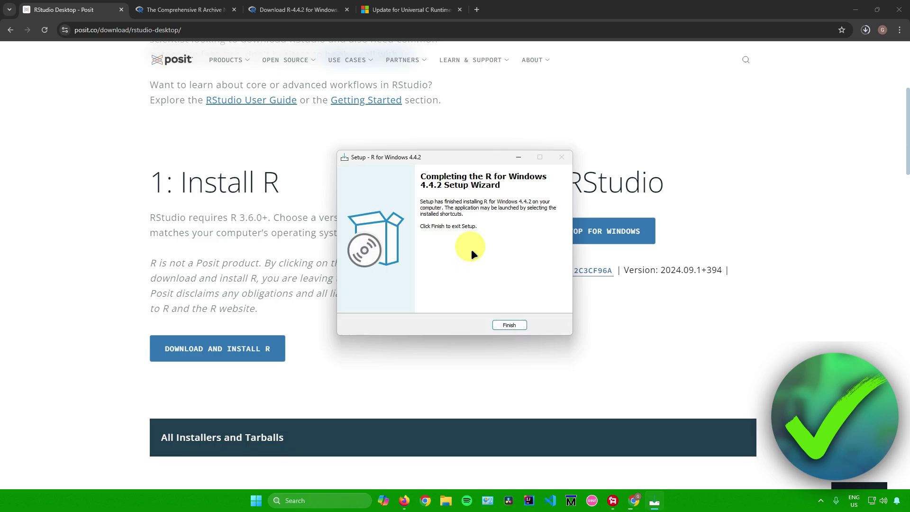
pyautogui.click(503, 323)
# - Run RStudio-2024.09.1-394.exe with default settings, finish setup, and minimise Chrome
pyautogui.click(865, 30)
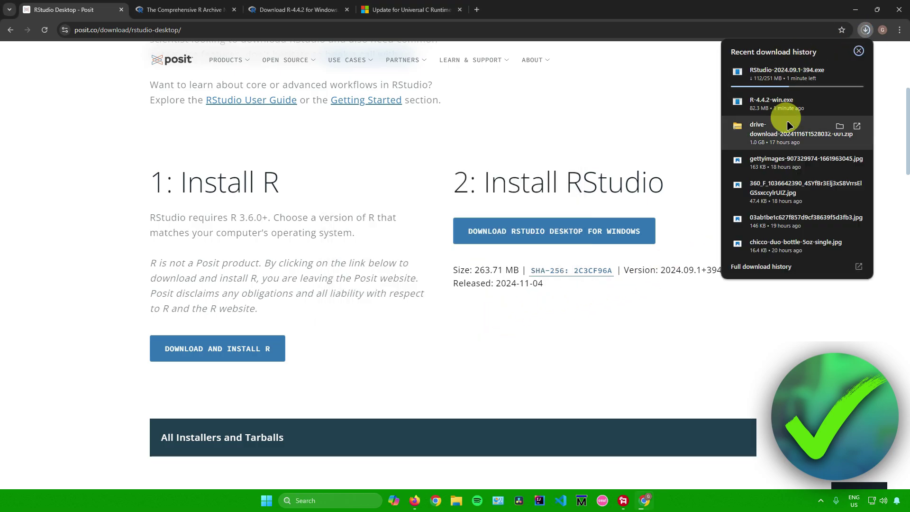
pyautogui.click(680, 110)
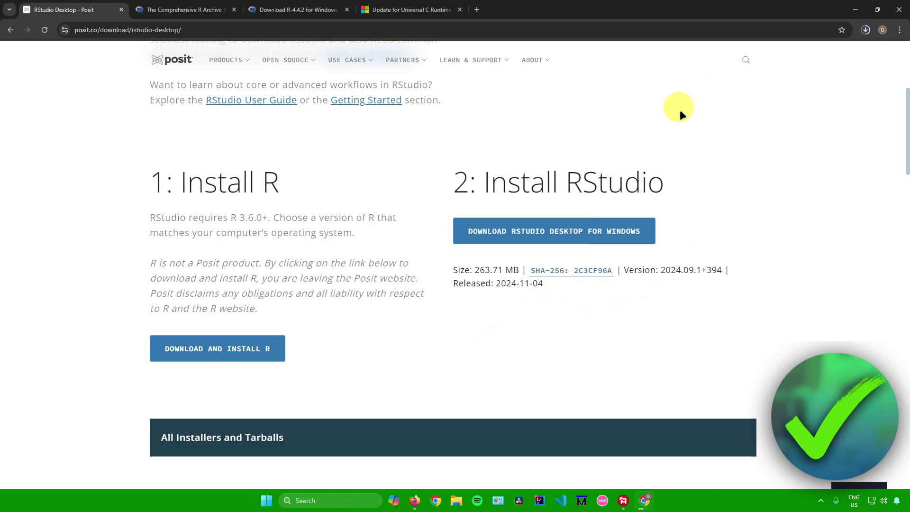
pyautogui.click(865, 30)
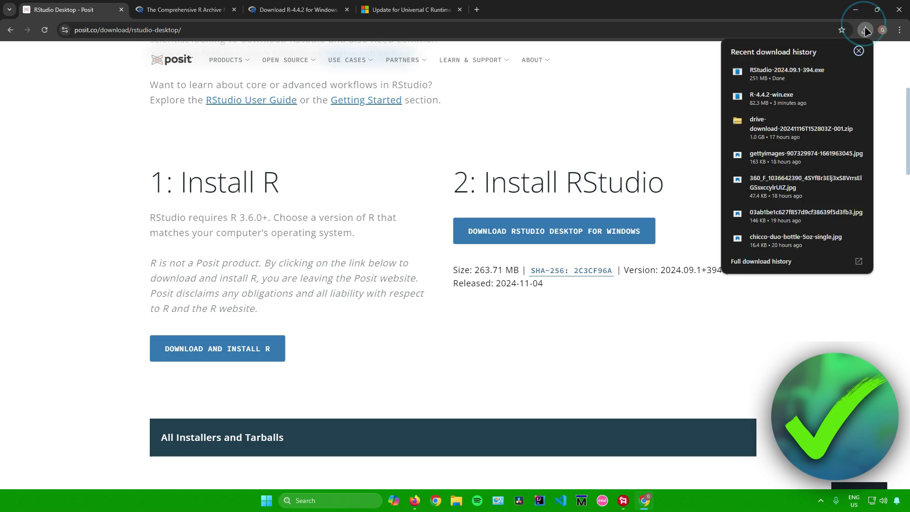
pyautogui.click(779, 75)
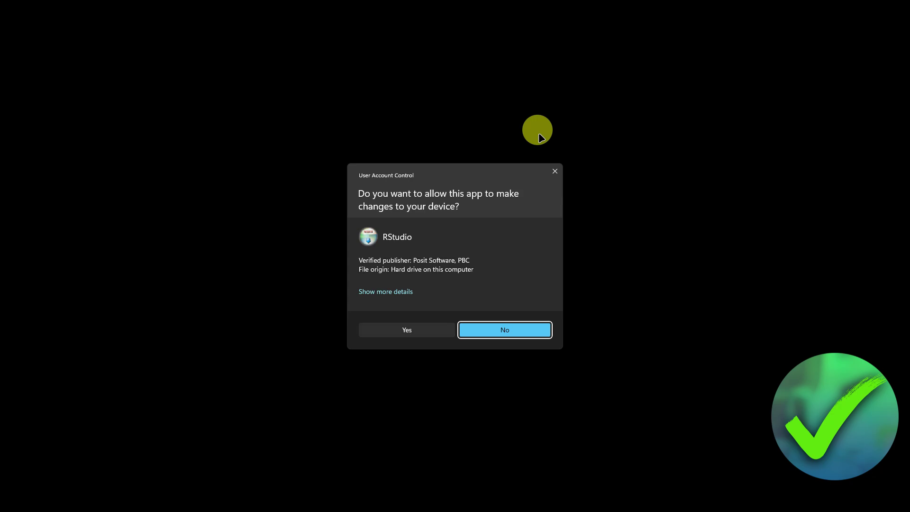
pyautogui.click(414, 329)
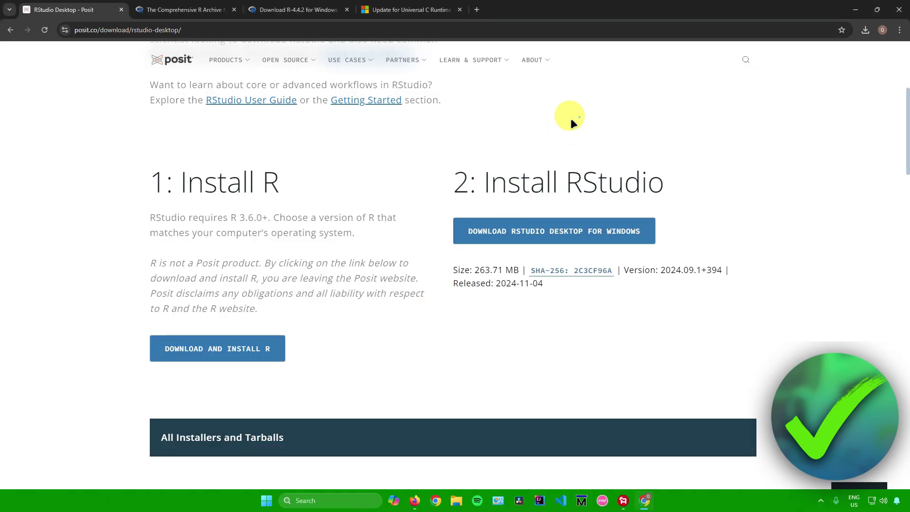
pyautogui.click(507, 324)
pyautogui.click(508, 324)
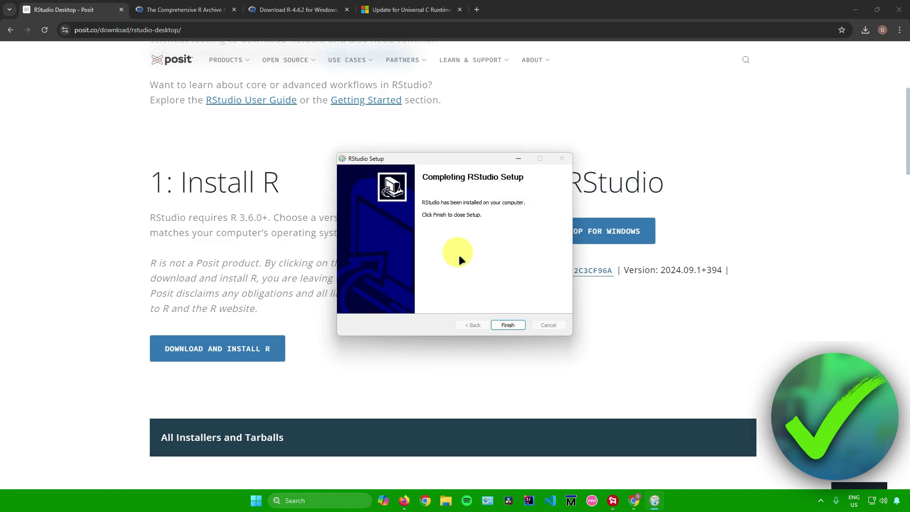
pyautogui.click(508, 325)
pyautogui.click(856, 9)
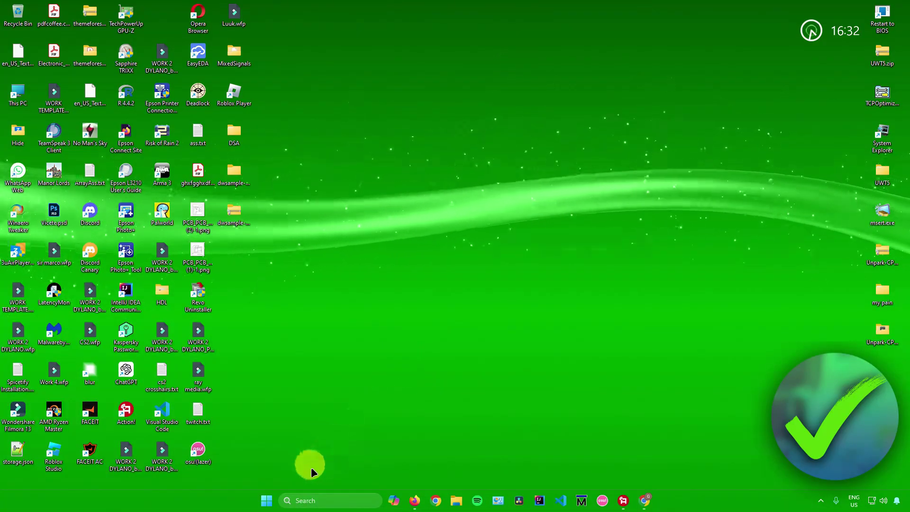
# - Search Windows for 'r studio' and launch the RStudio best match
pyautogui.click(328, 501)
pyautogui.write('r')
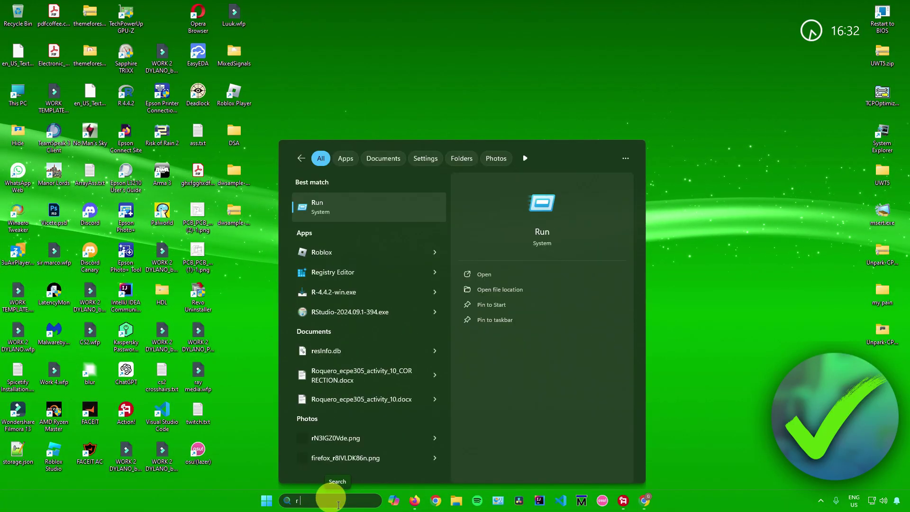
pyautogui.write(' studio')
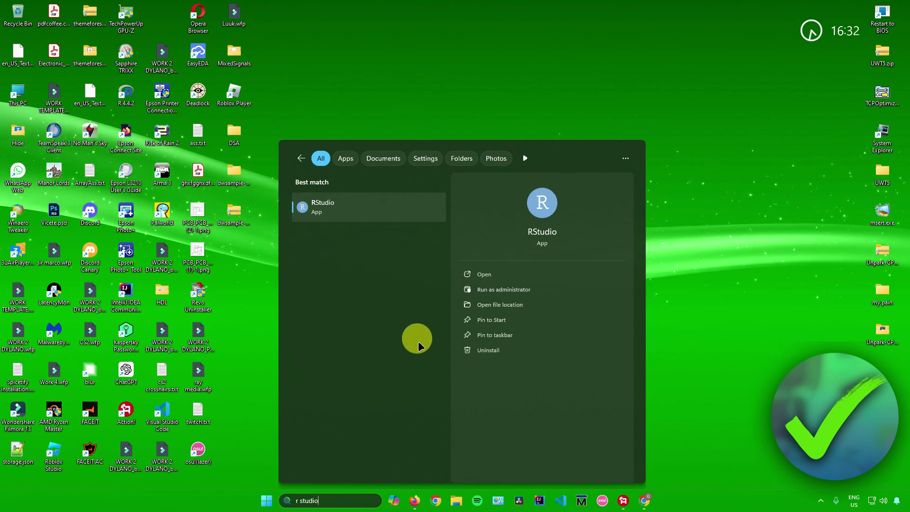
pyautogui.click(487, 275)
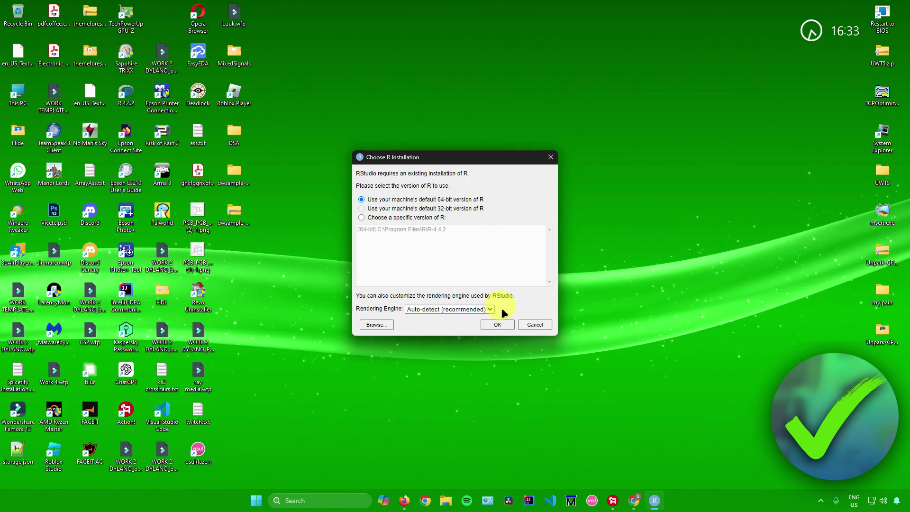
# - Confirm the default 64-bit R 4.4.2 and close the crash-reporting prompt
pyautogui.click(504, 323)
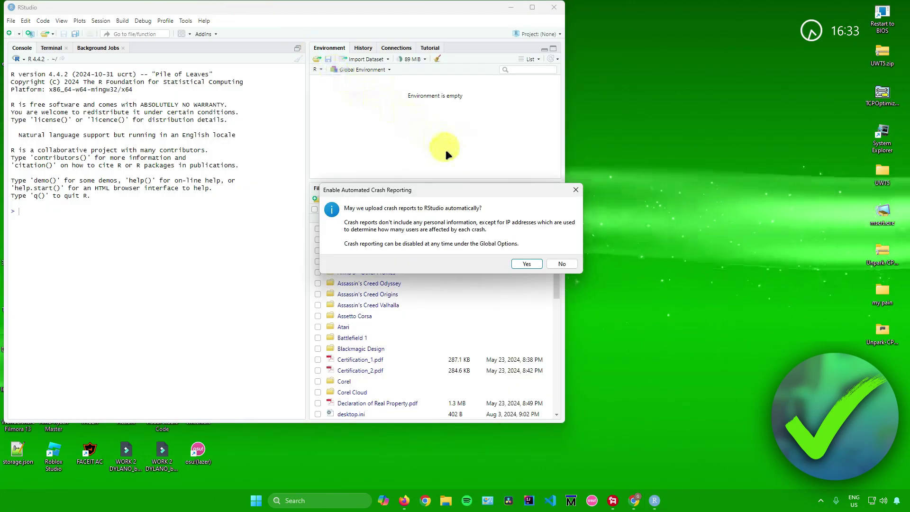
pyautogui.click(574, 188)
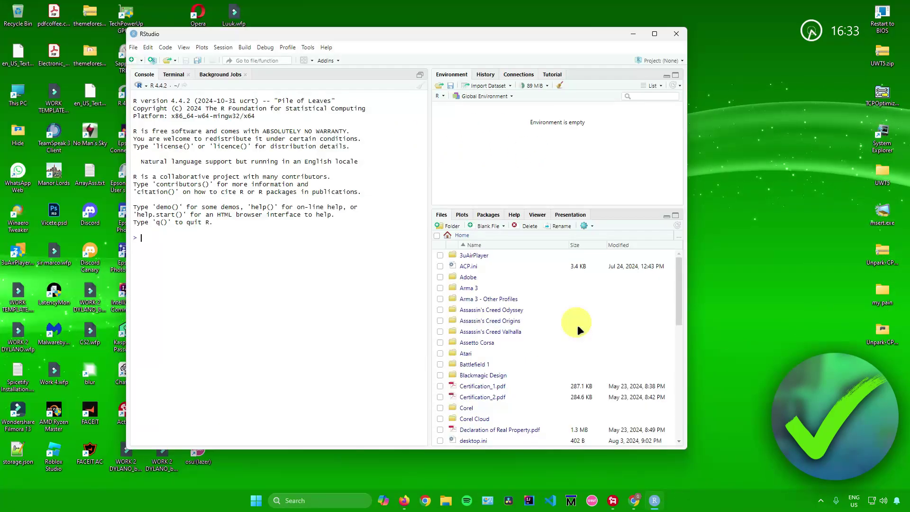